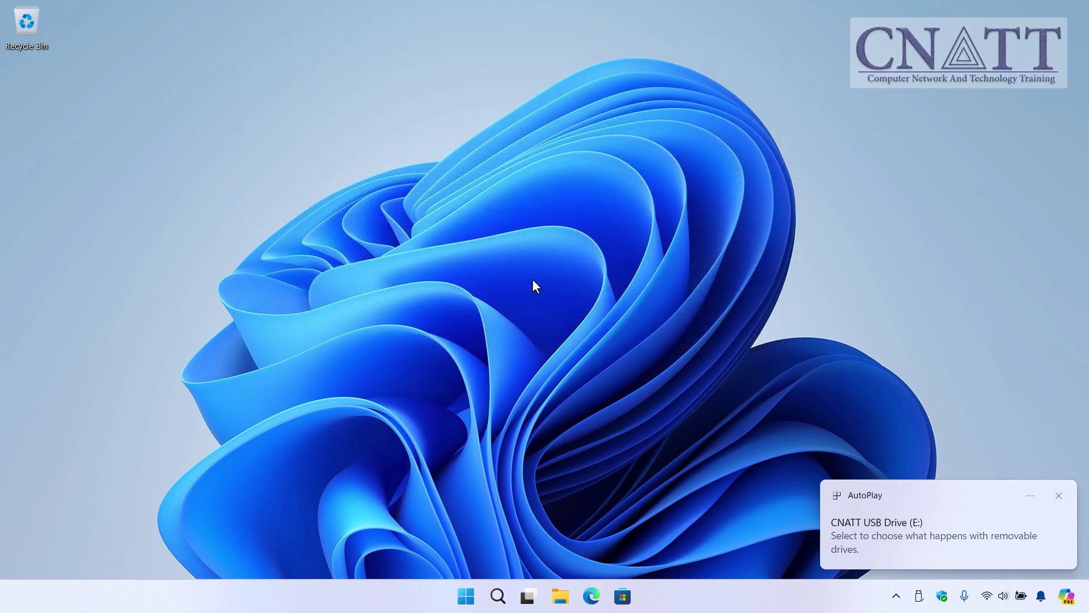
# - Open File Explorer on This PC, showing CNATT USB Drive (E:) with 4.82 GB free of 7.21 GB
pyautogui.click(560, 597)
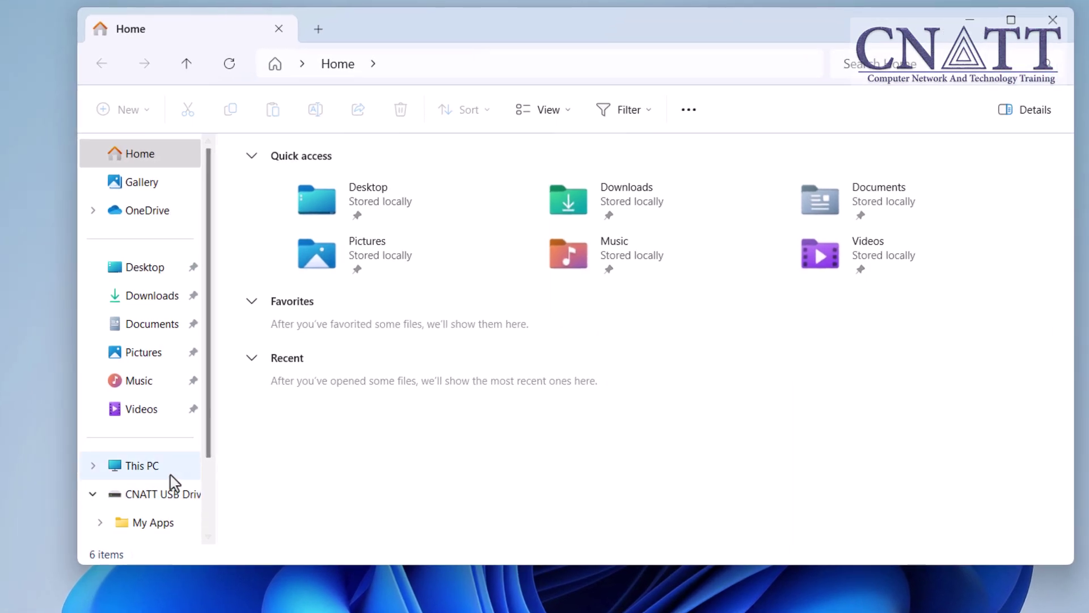
pyautogui.click(142, 465)
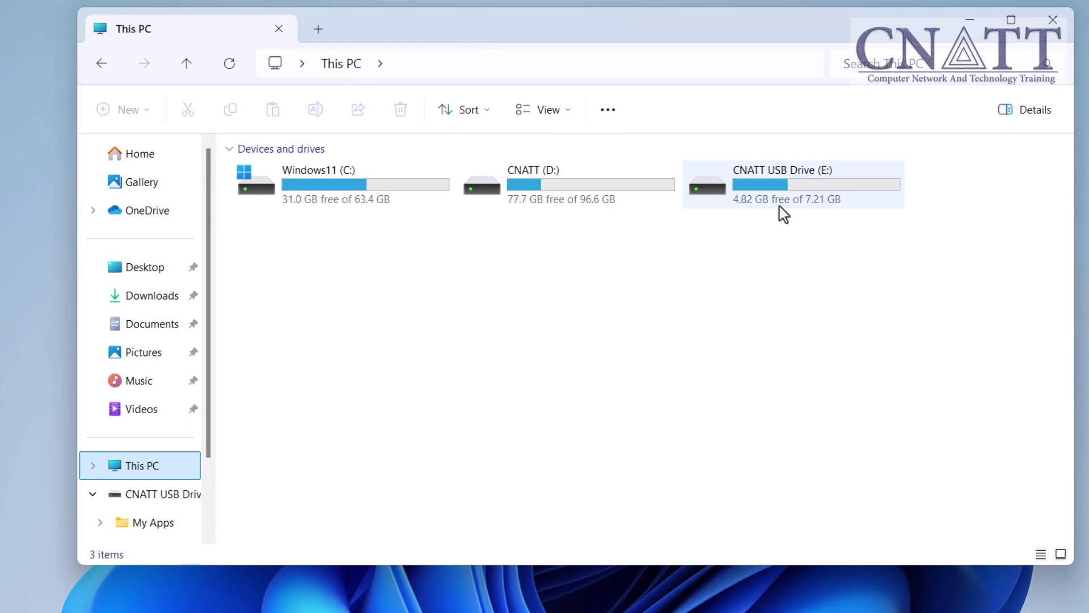
pyautogui.moveTo(779, 207)
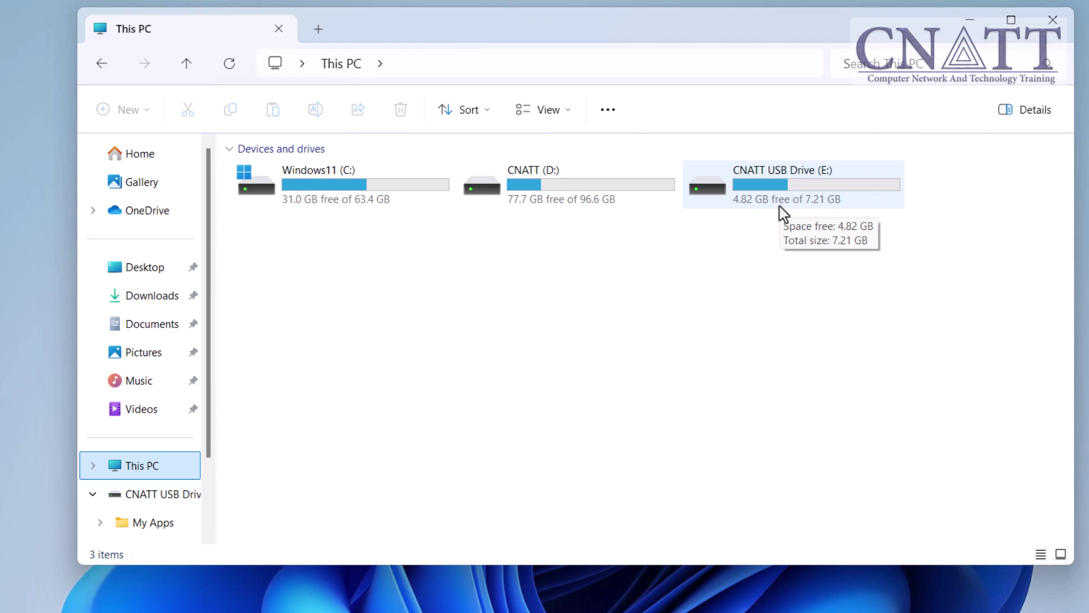
# - Scan CNATT USB Drive (E:) with Microsoft Defender from the drive's full context menu
pyautogui.rightClick(780, 207)
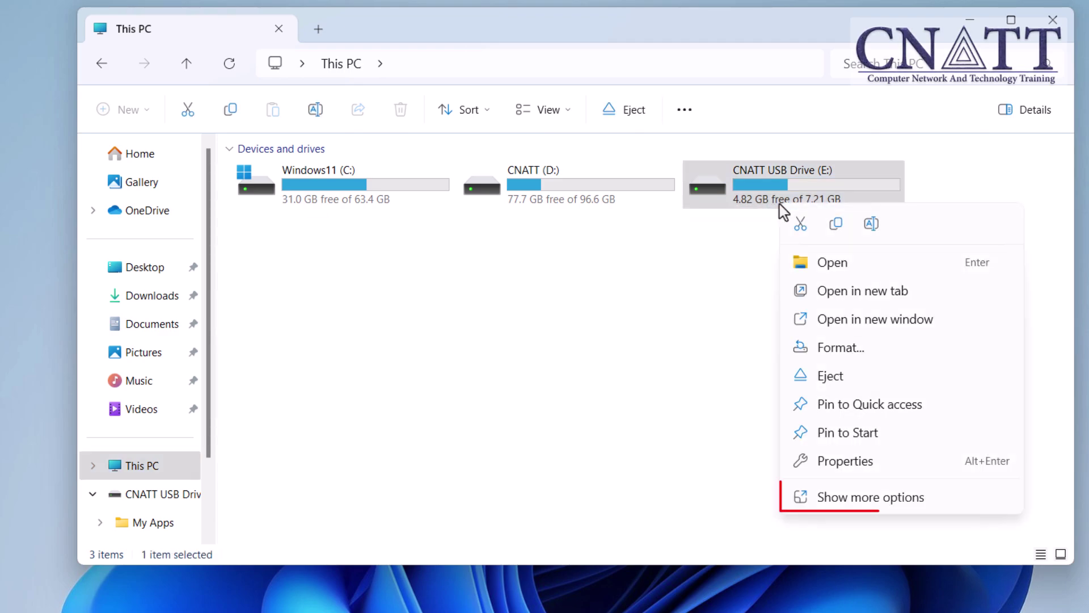
pyautogui.click(922, 507)
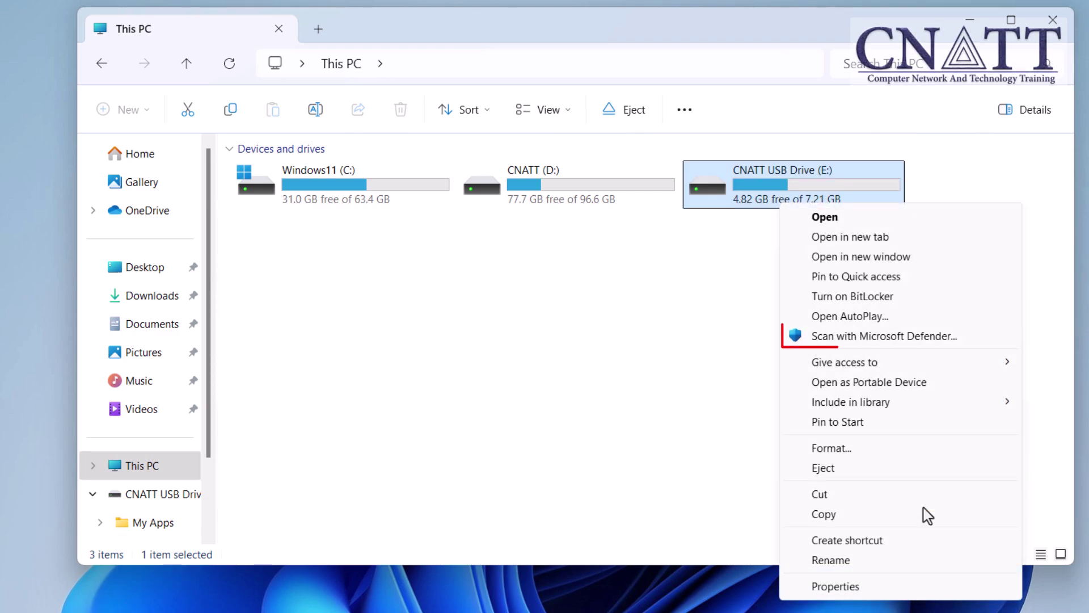
pyautogui.click(958, 343)
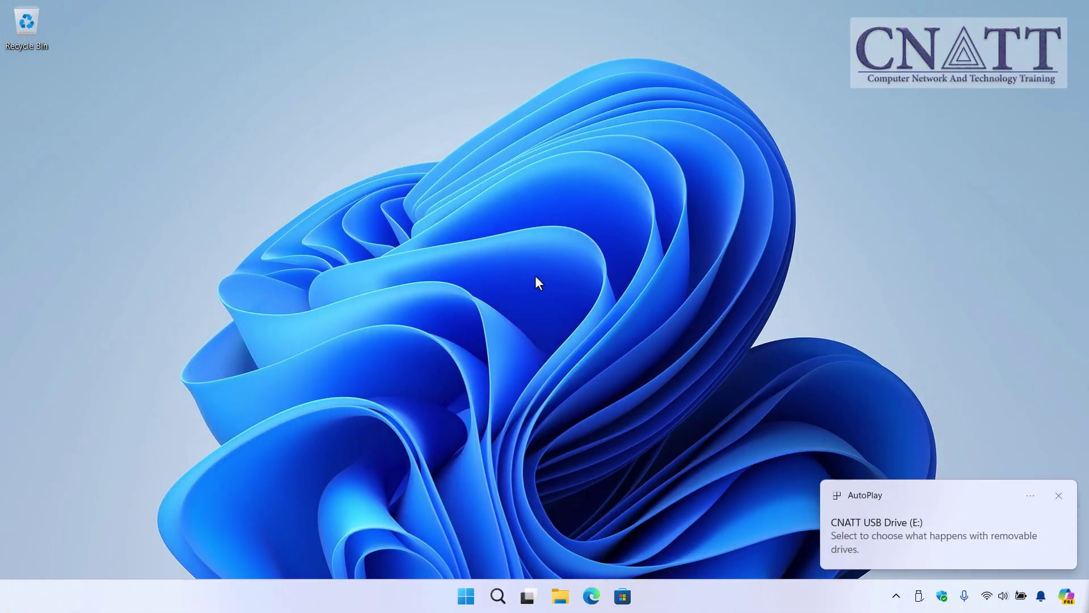
# - Rescan the USB drive with Defender and expand the detected Virus:DOS/EICAR_Test_File threat
pyautogui.press('super+e')
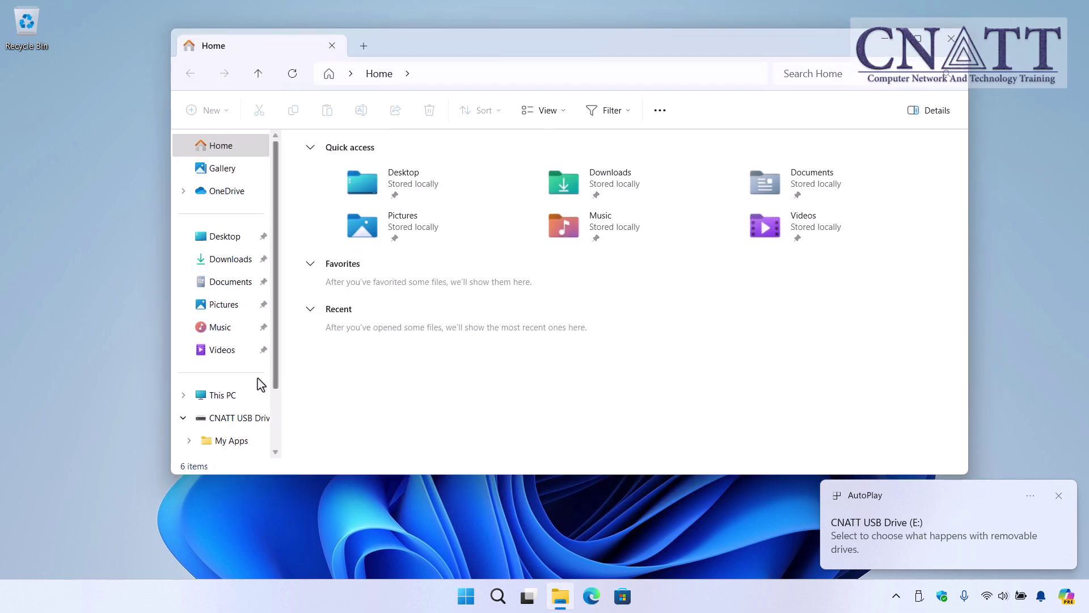
pyautogui.click(250, 394)
pyautogui.rightClick(735, 182)
pyautogui.click(794, 417)
pyautogui.click(806, 292)
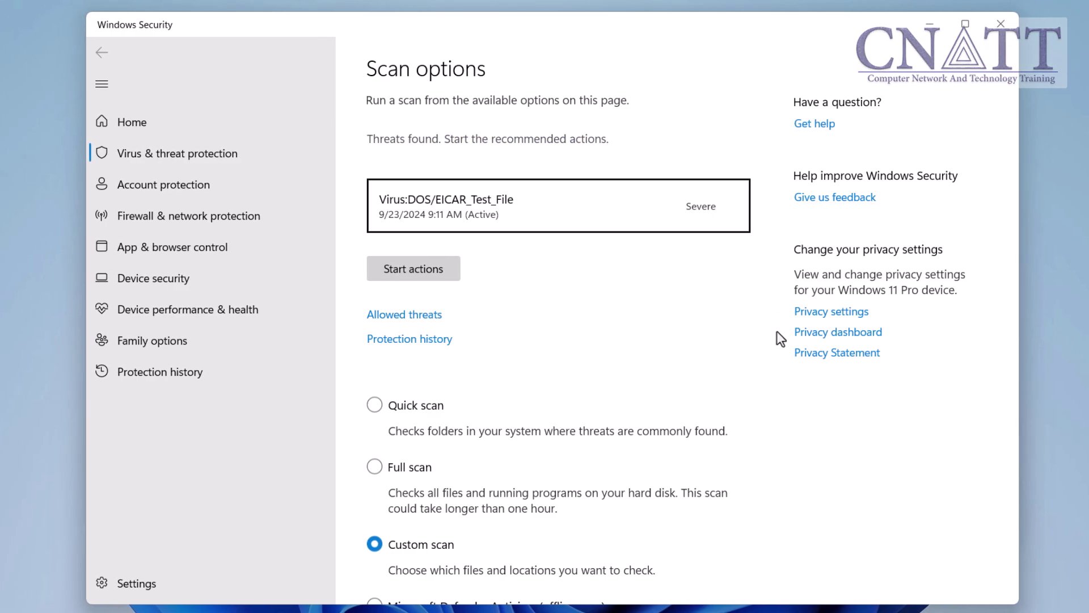
pyautogui.click(730, 215)
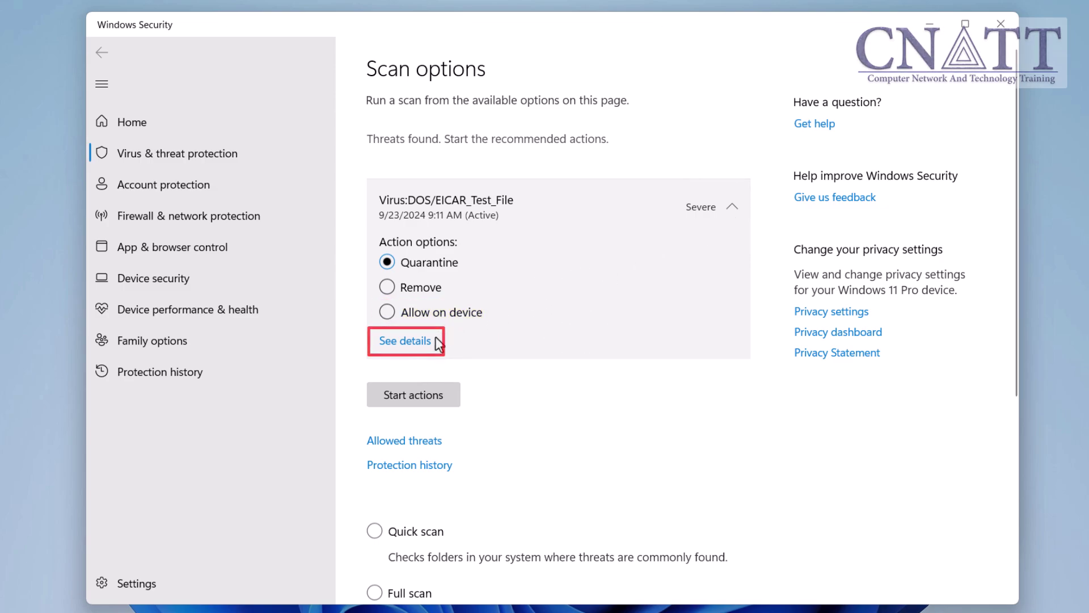
# - Review the EICAR threat's details, remove it, and go to Protection history
pyautogui.click(404, 341)
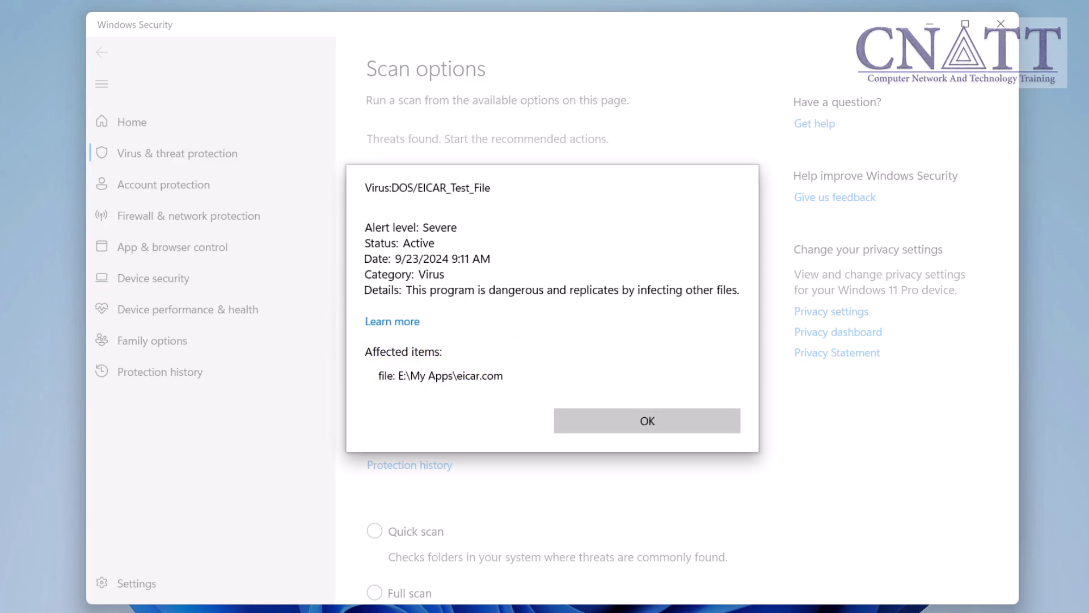
pyautogui.click(565, 429)
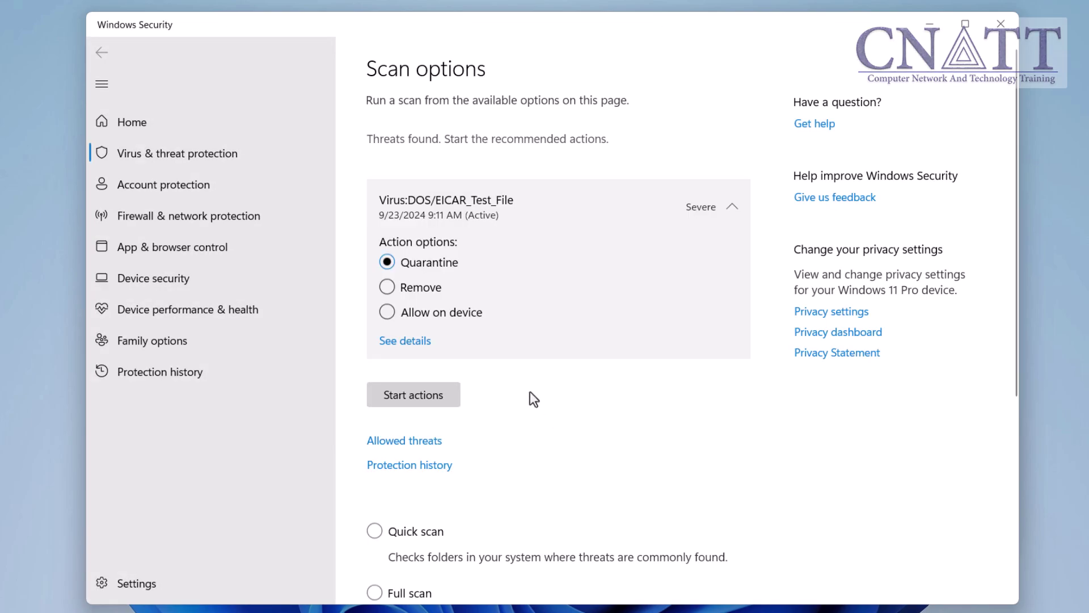
pyautogui.click(393, 294)
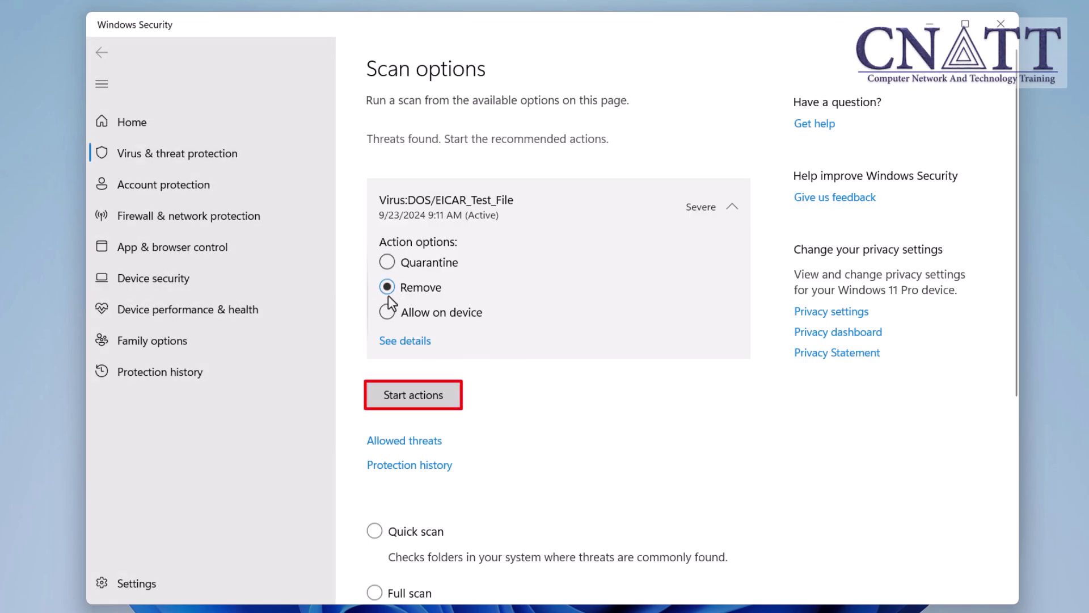
pyautogui.click(430, 397)
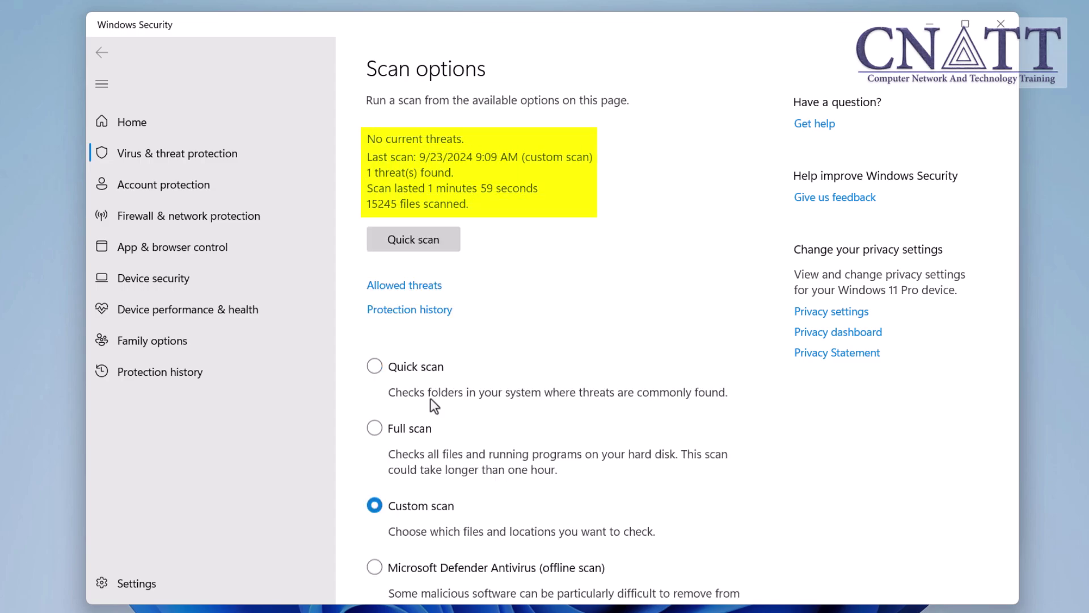
pyautogui.click(431, 319)
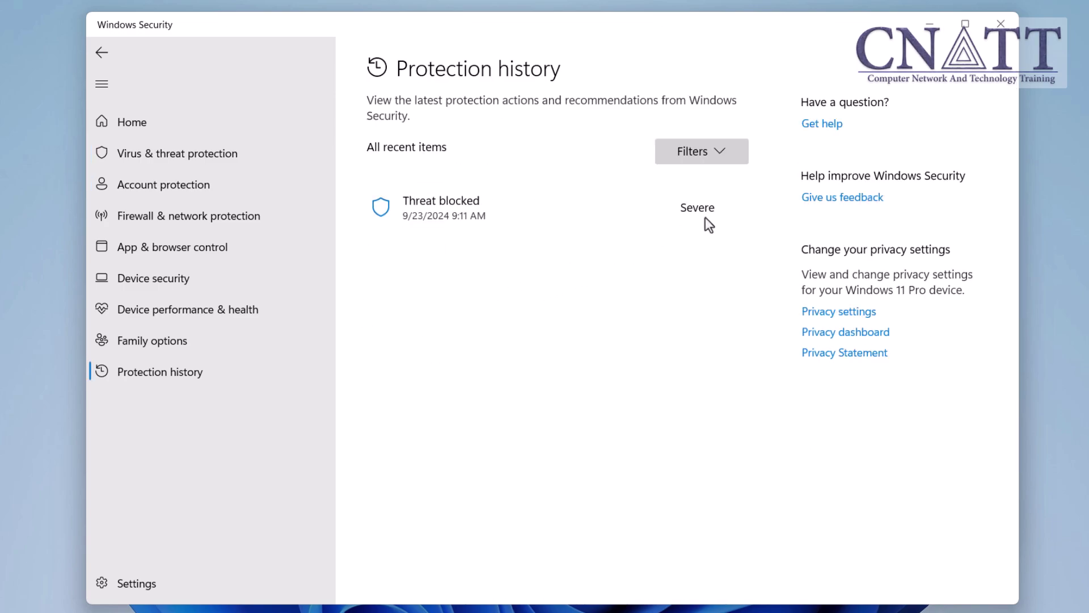
# - Expand the Severe 'Threat blocked' entry in Protection history to view its details
pyautogui.click(724, 218)
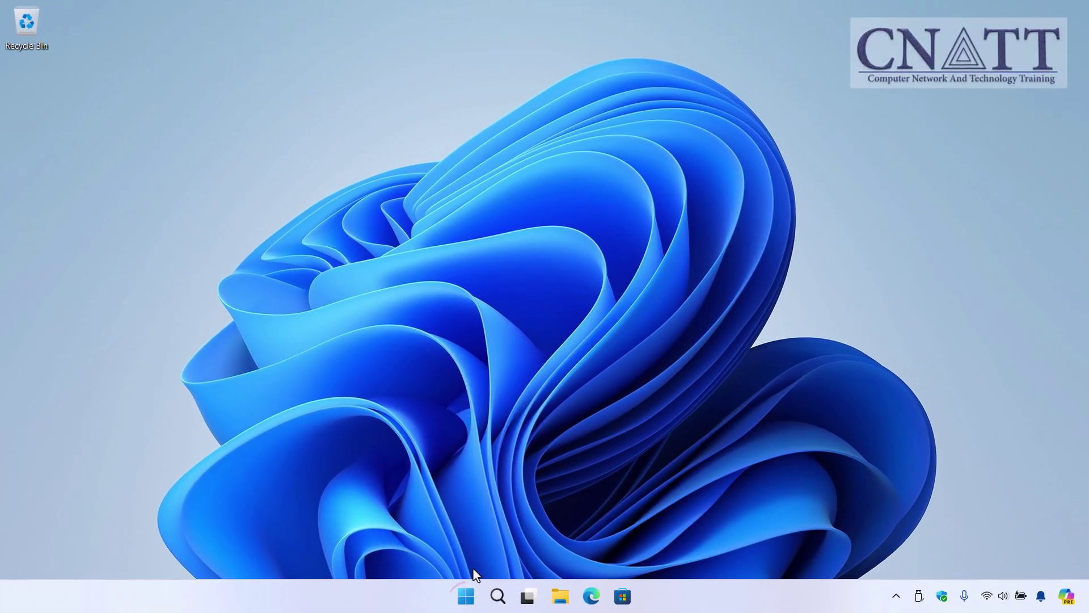
# - Find Windows Security by searching 'security' from Start and go to Virus & threat protection
pyautogui.click(466, 596)
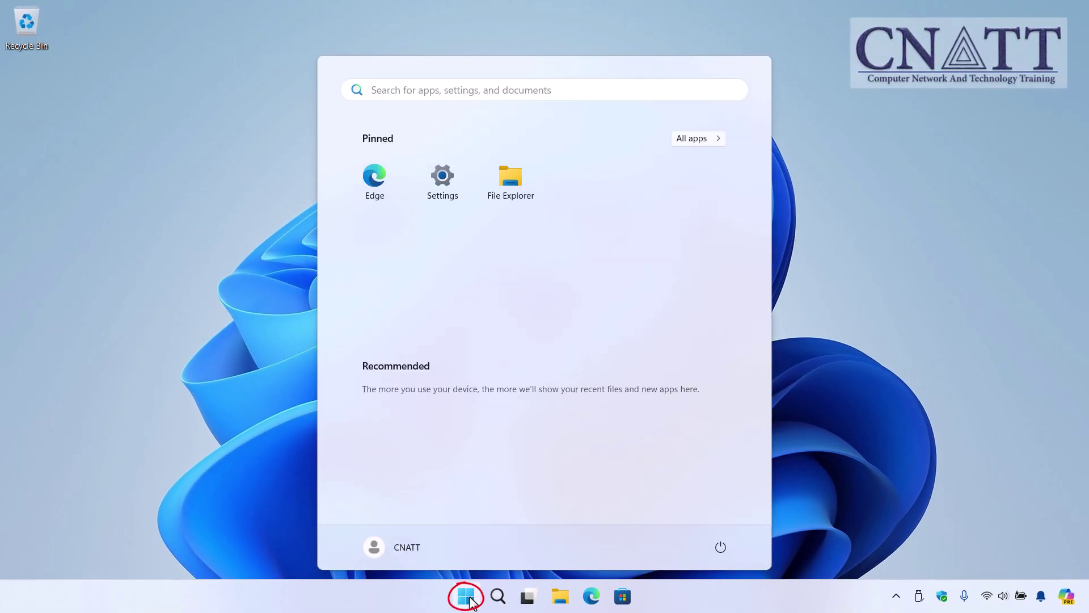
pyautogui.write('security')
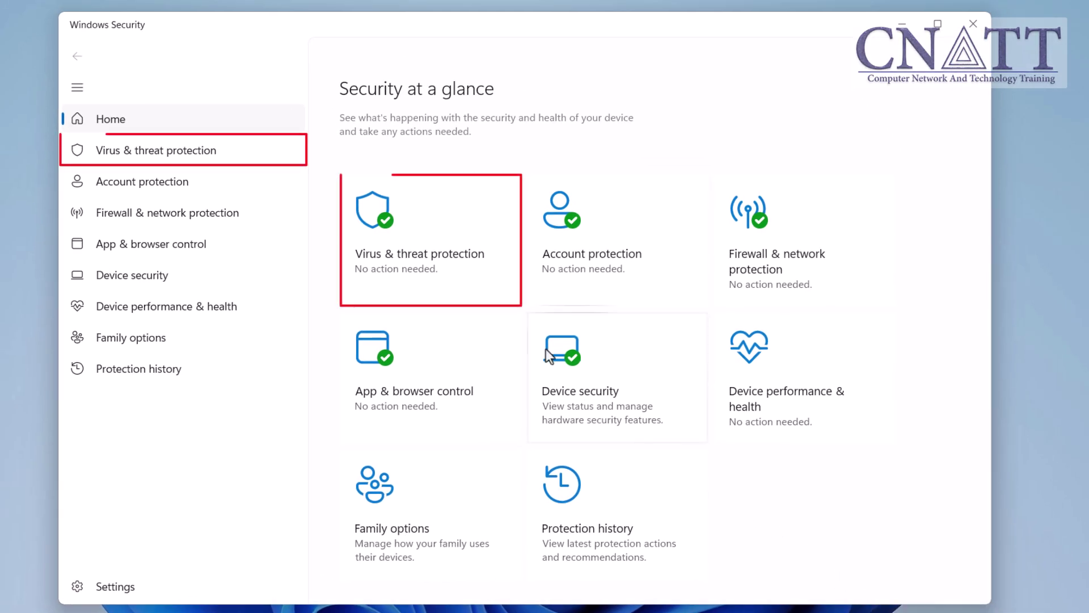
pyautogui.click(468, 292)
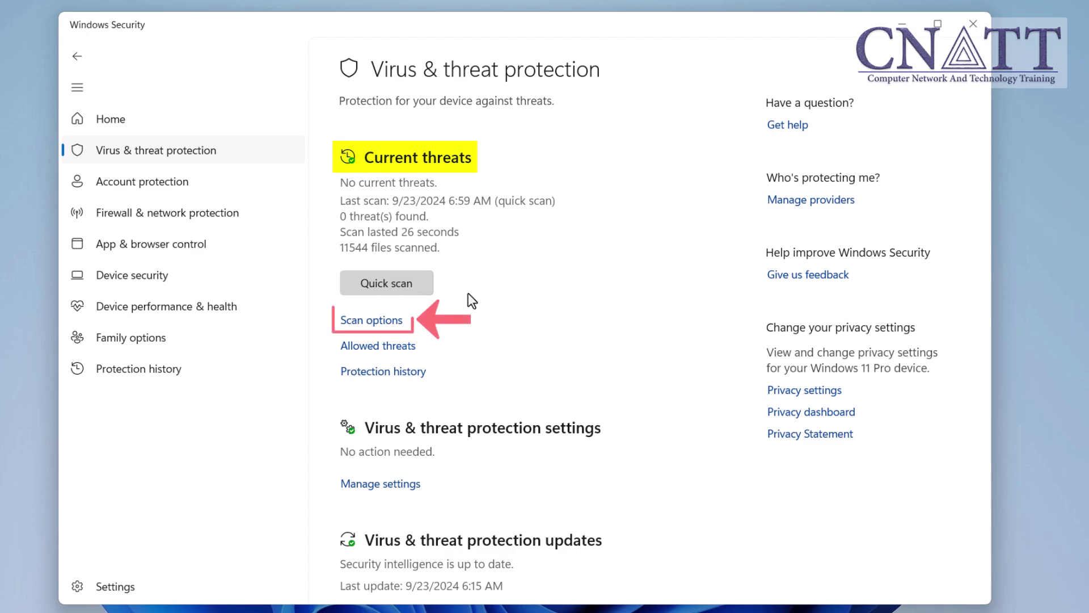
# - Choose a custom scan in Scan options and pick CNATT USB Drive (E:) under This PC
pyautogui.click(392, 321)
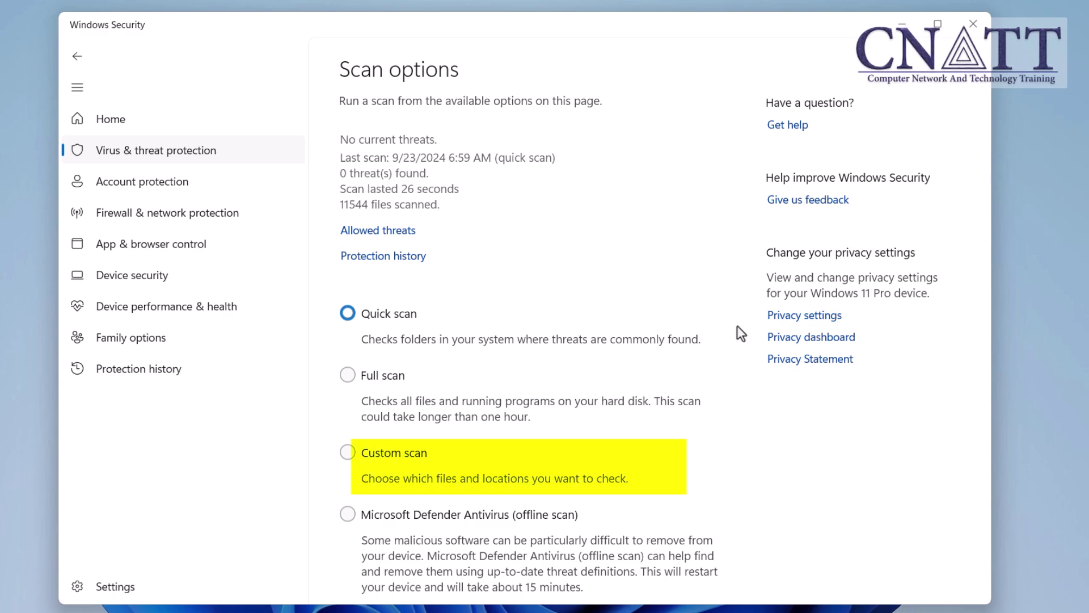
pyautogui.click(351, 452)
pyautogui.scroll(-2, 354, 452)
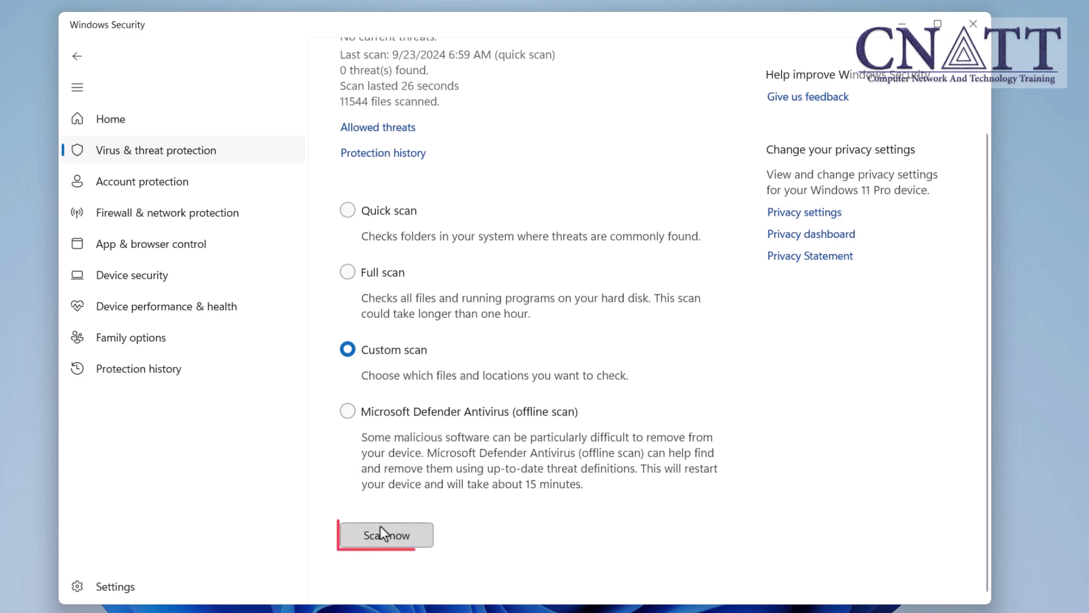
pyautogui.click(390, 544)
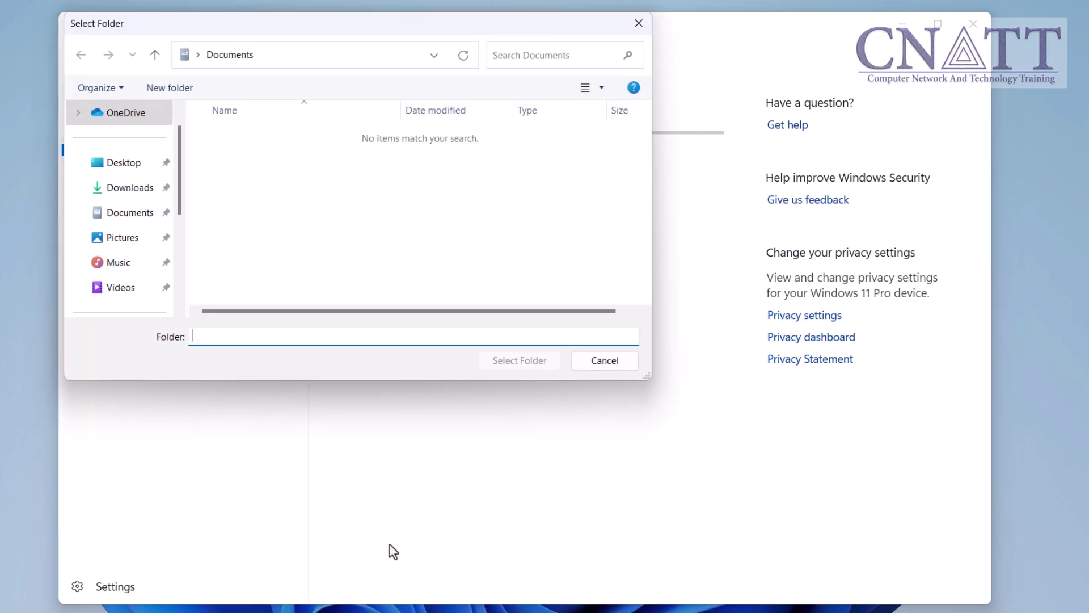
pyautogui.scroll(-3, 156, 263)
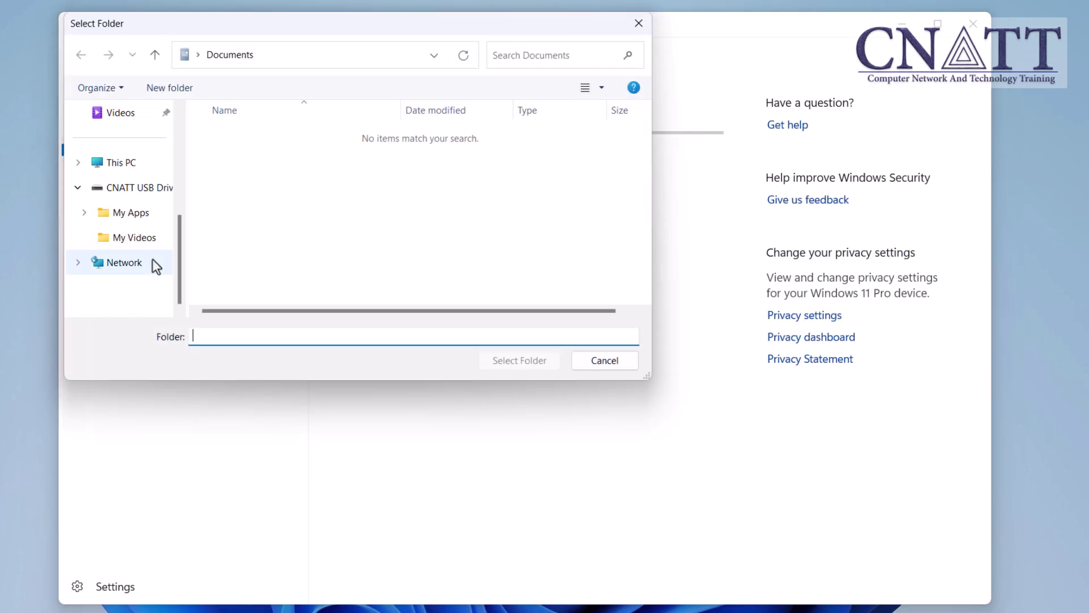
pyautogui.click(127, 166)
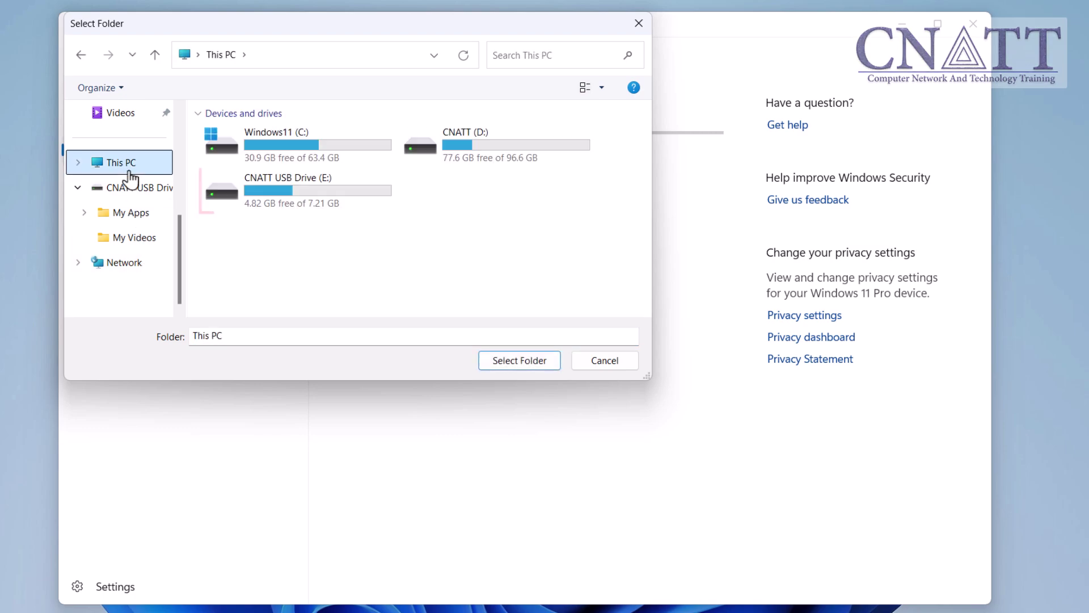
pyautogui.click(316, 196)
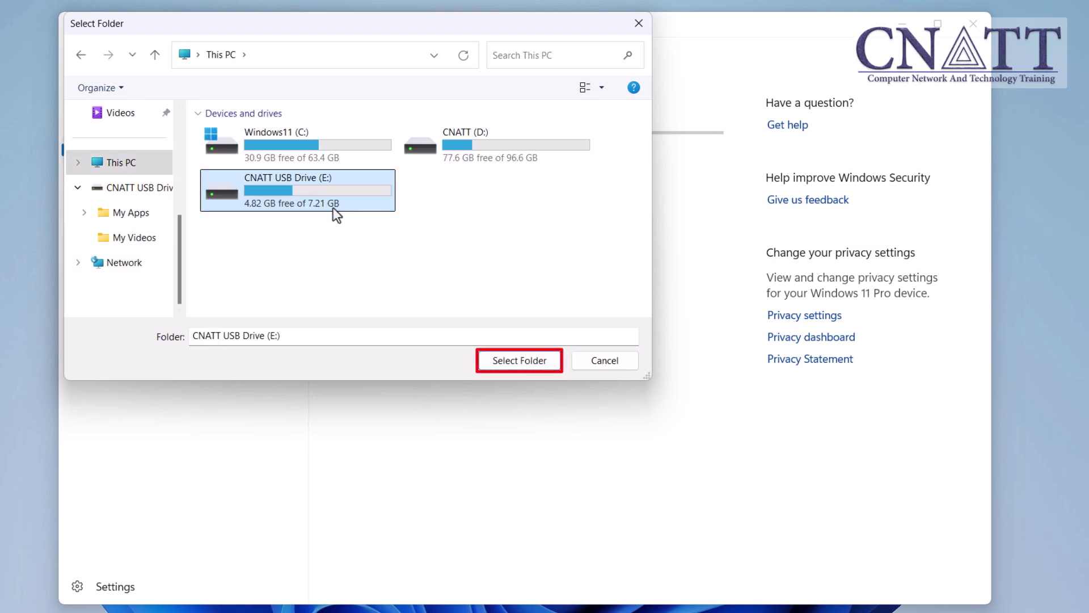
# - Confirm drive E: as the folder and run the custom scan
pyautogui.click(545, 367)
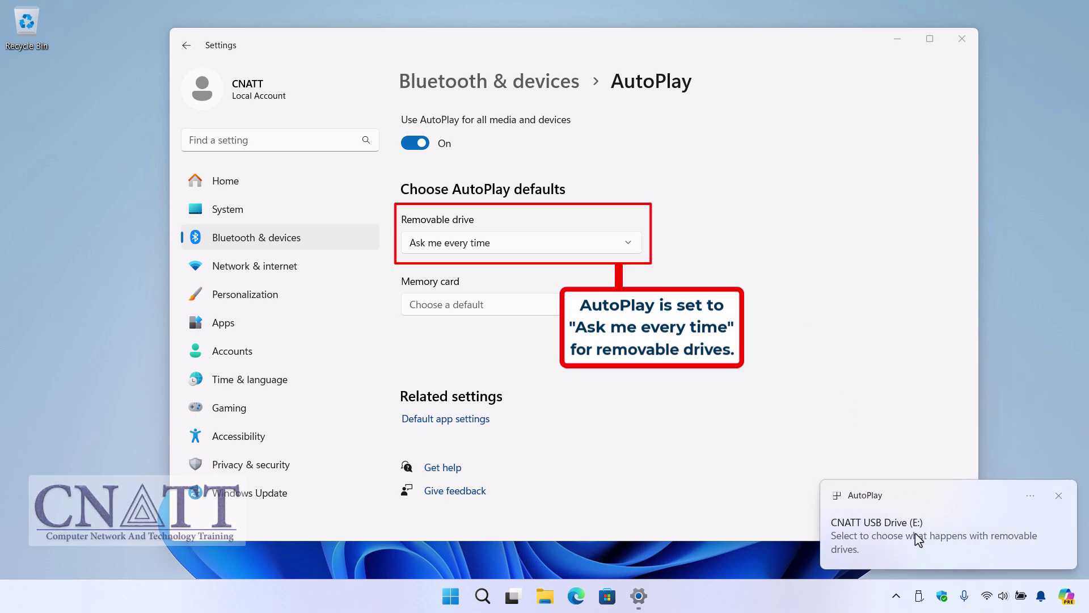
# - Set removable drives to 'Take no action' and view the drives under This PC in File Explorer
pyautogui.click(914, 533)
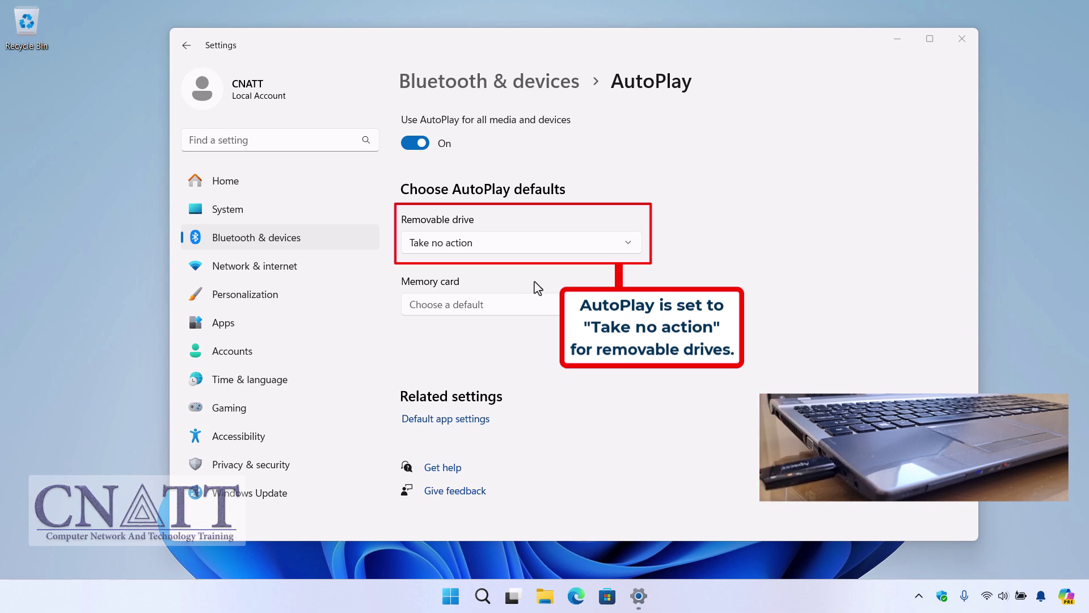
pyautogui.click(544, 600)
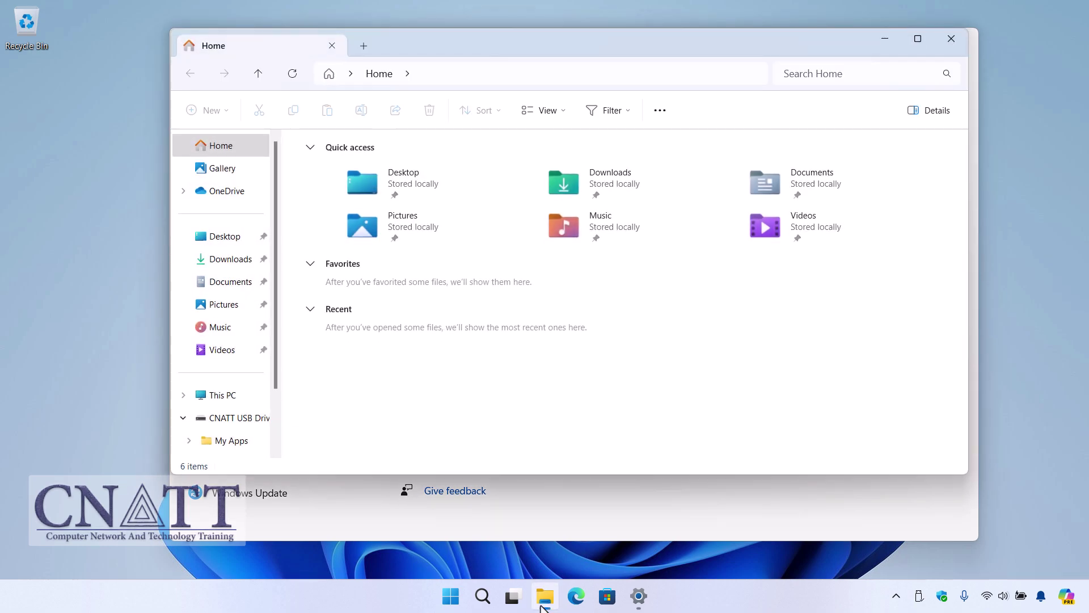
pyautogui.click(215, 394)
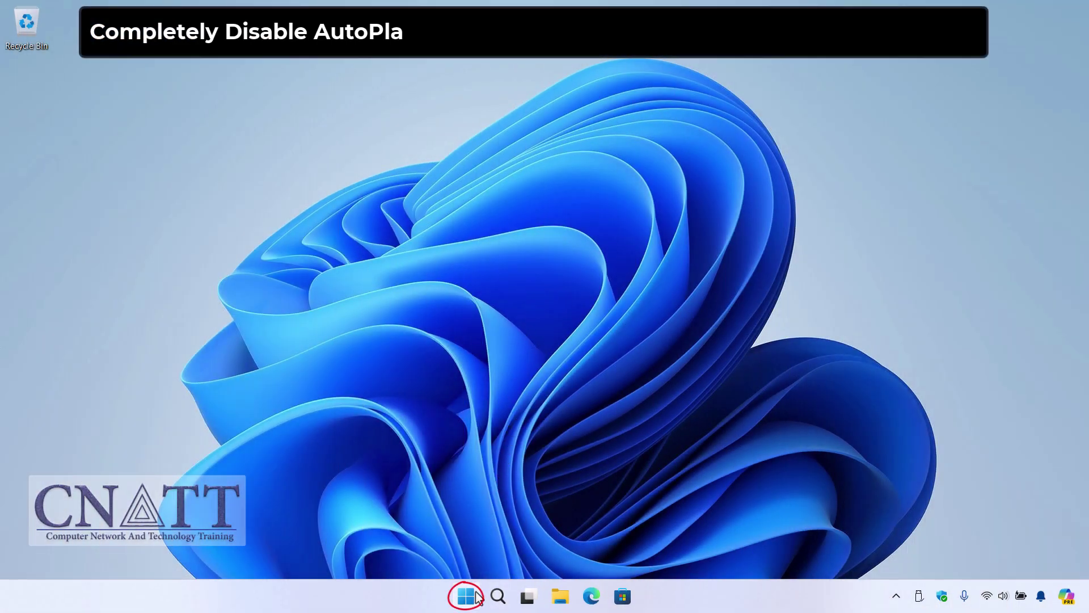
# - Open Settings from the Start right-click menu and go to Bluetooth & devices > AutoPlay
pyautogui.rightClick(477, 597)
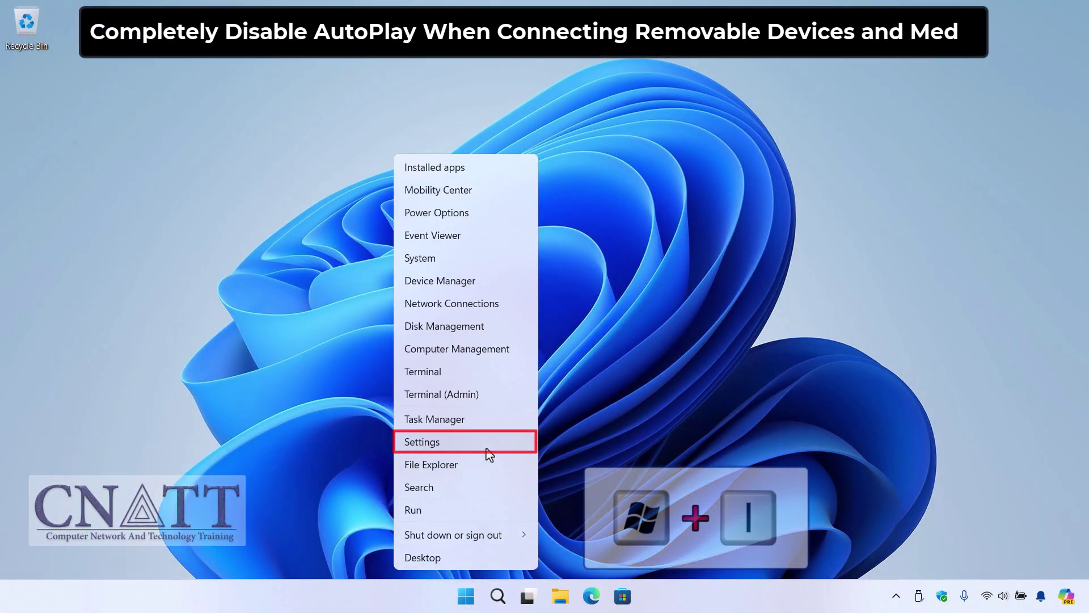
pyautogui.click(486, 448)
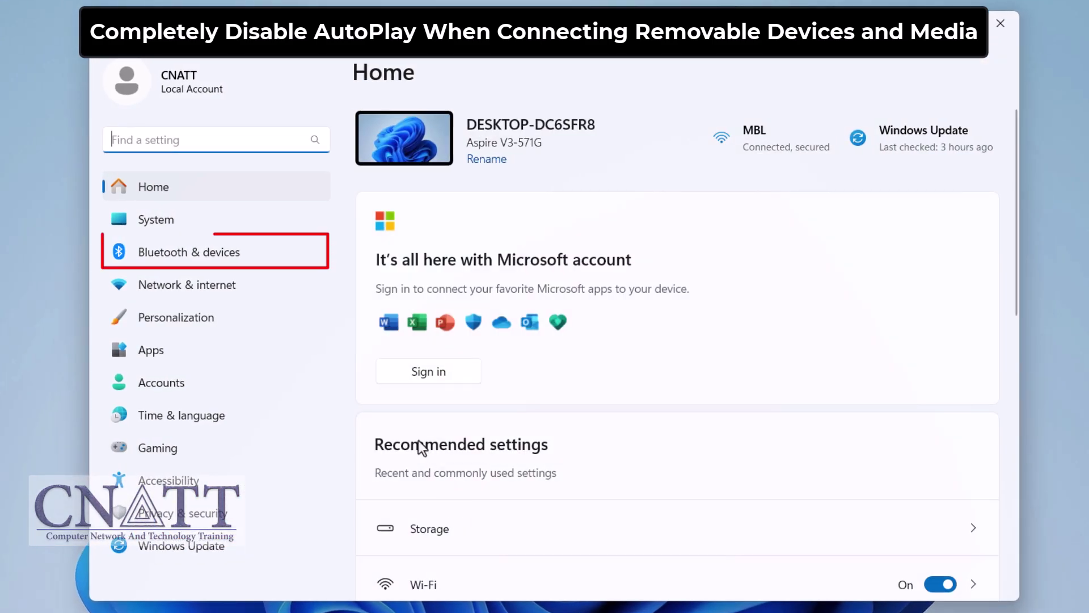
pyautogui.click(266, 263)
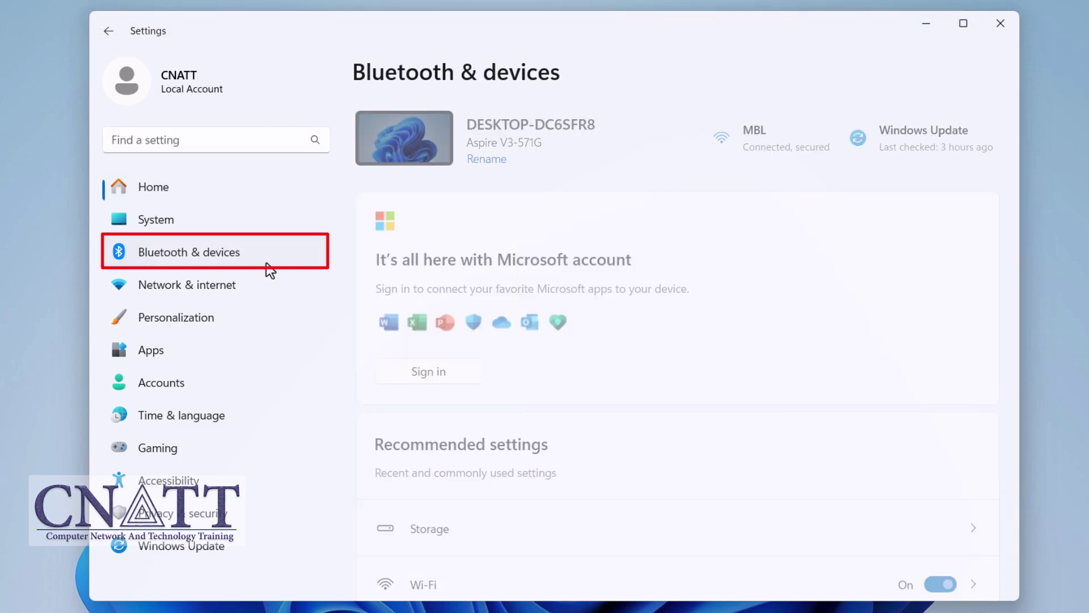
pyautogui.scroll(-3, 700, 377)
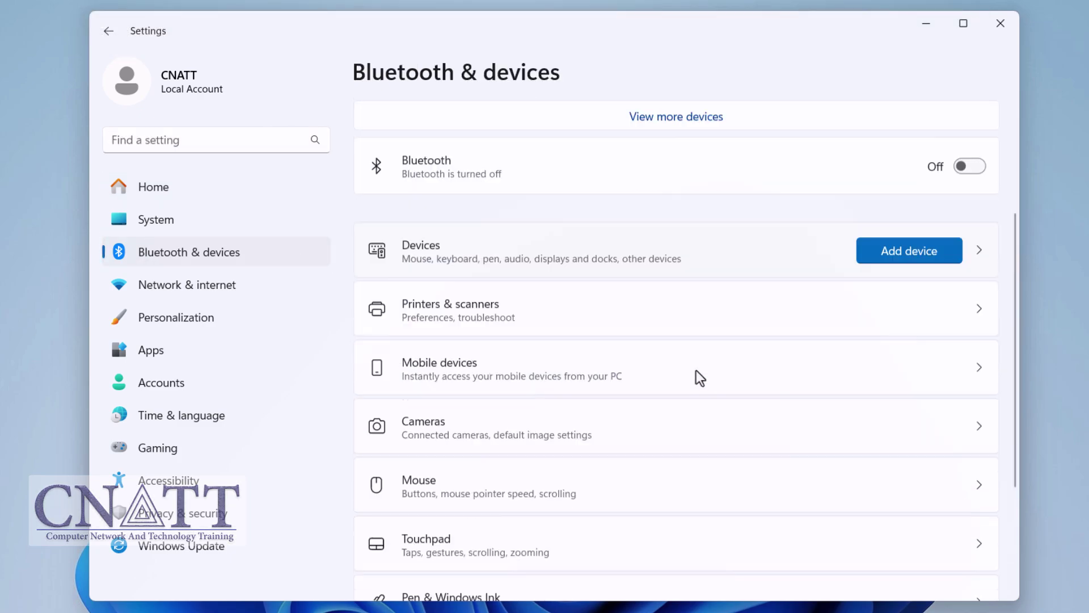
pyautogui.scroll(-3, 696, 370)
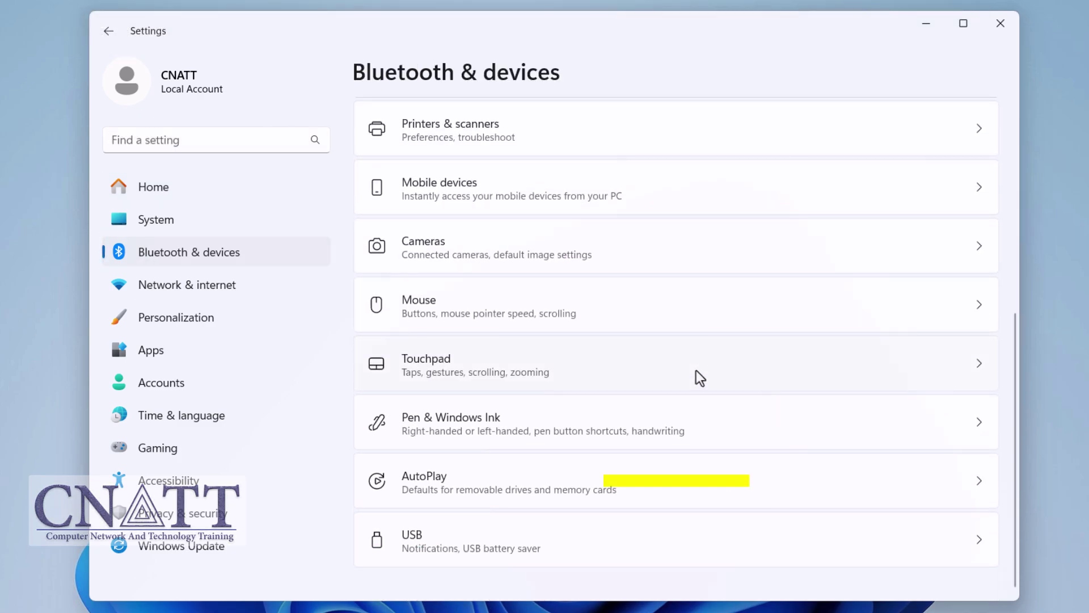
pyautogui.click(730, 484)
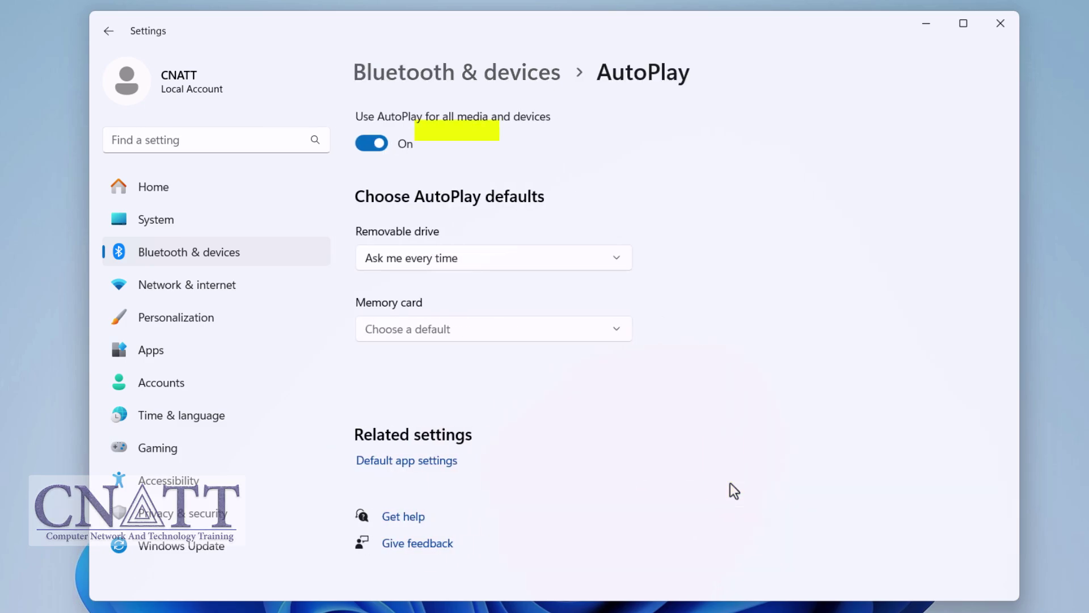
pyautogui.click(374, 149)
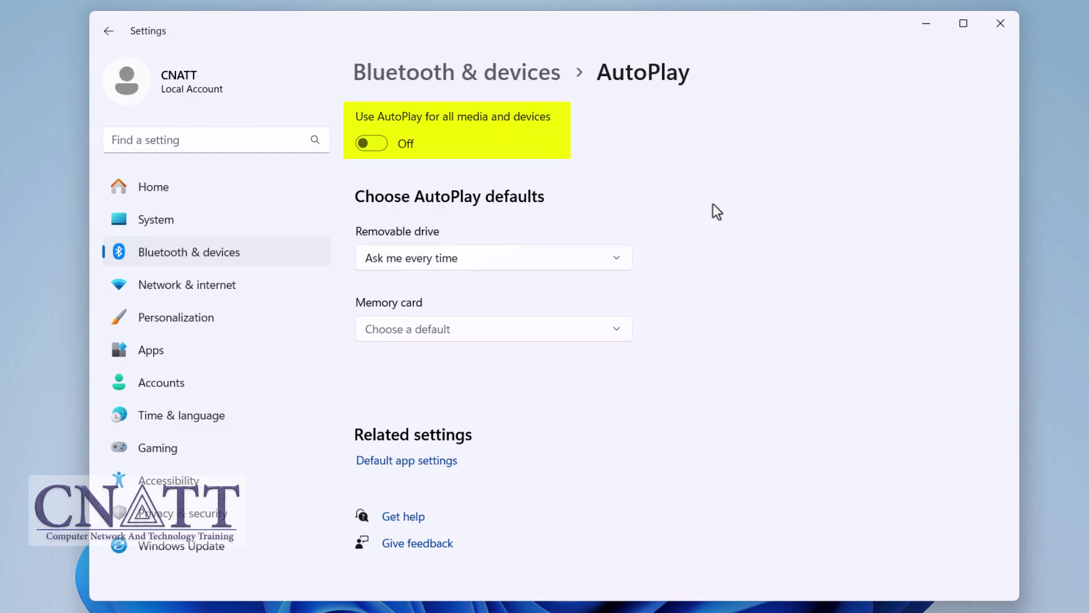
pyautogui.click(385, 151)
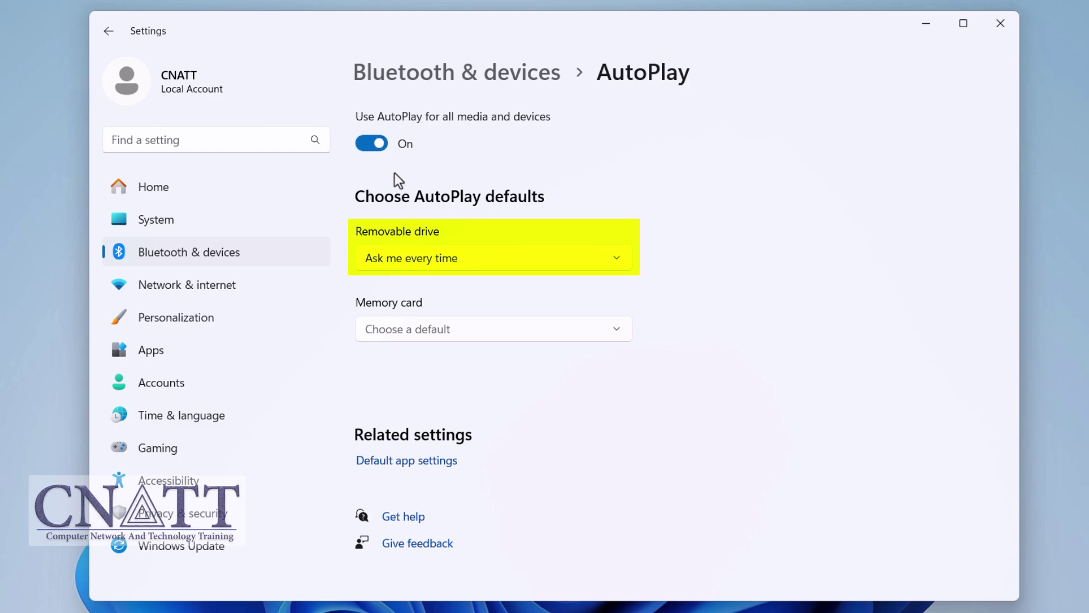
# - Set the Removable drive AutoPlay default to 'Take no action' and close Settings
pyautogui.click(576, 263)
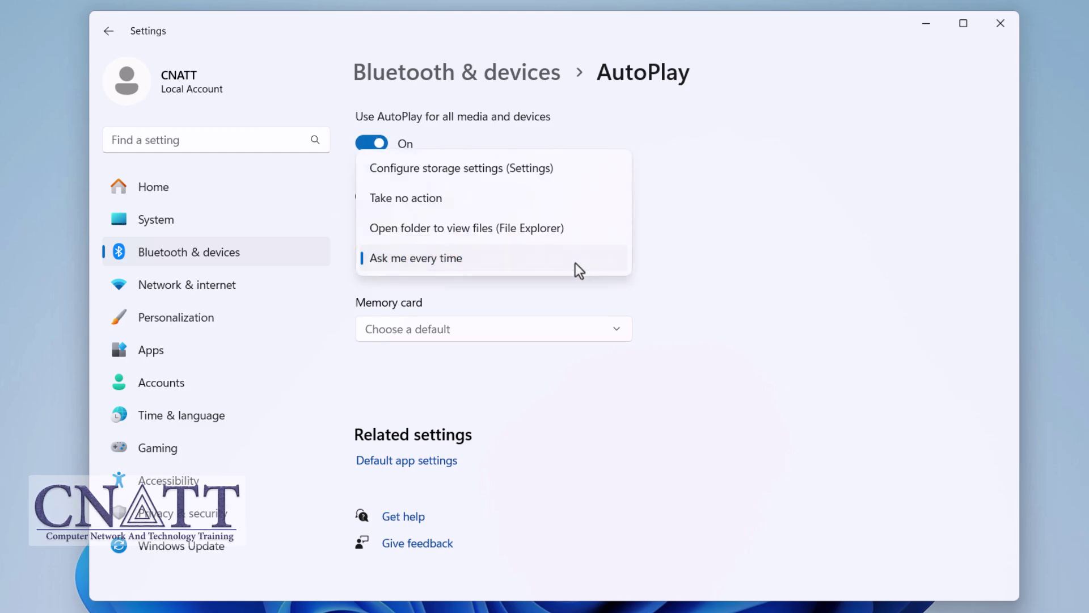
pyautogui.click(575, 204)
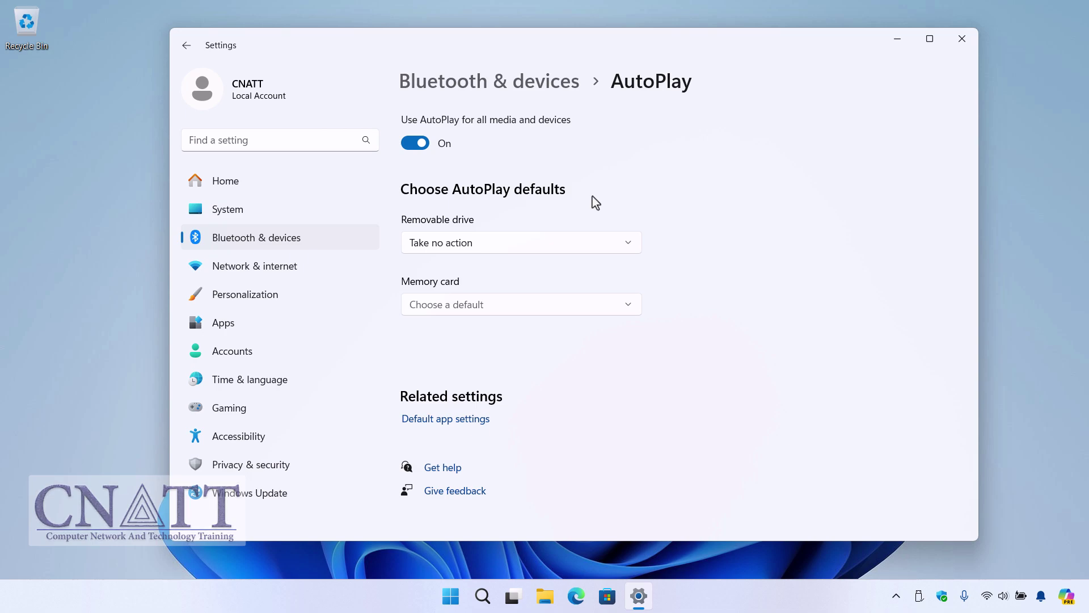
pyautogui.click(962, 39)
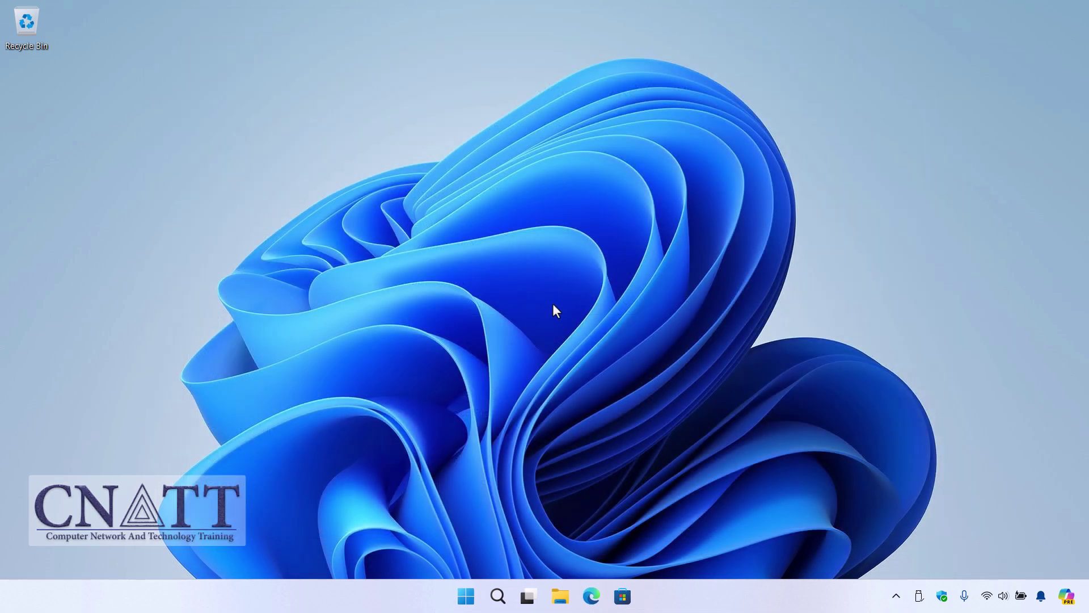
# - Open Windows Security from the tray and go to Virus & threat protection's Manage settings page
pyautogui.click(942, 594)
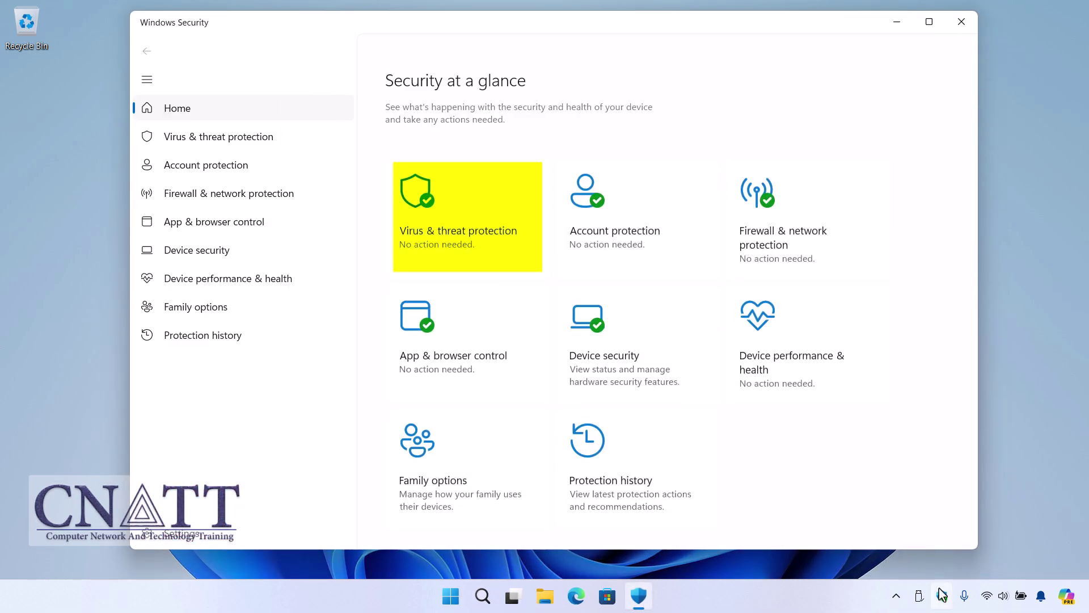
pyautogui.click(440, 259)
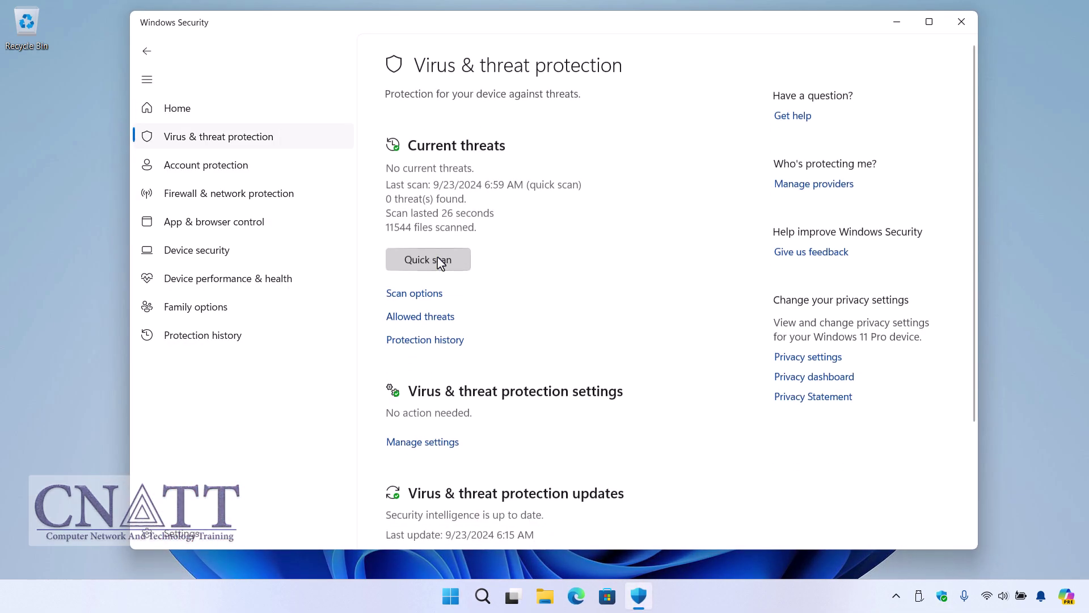
pyautogui.click(415, 442)
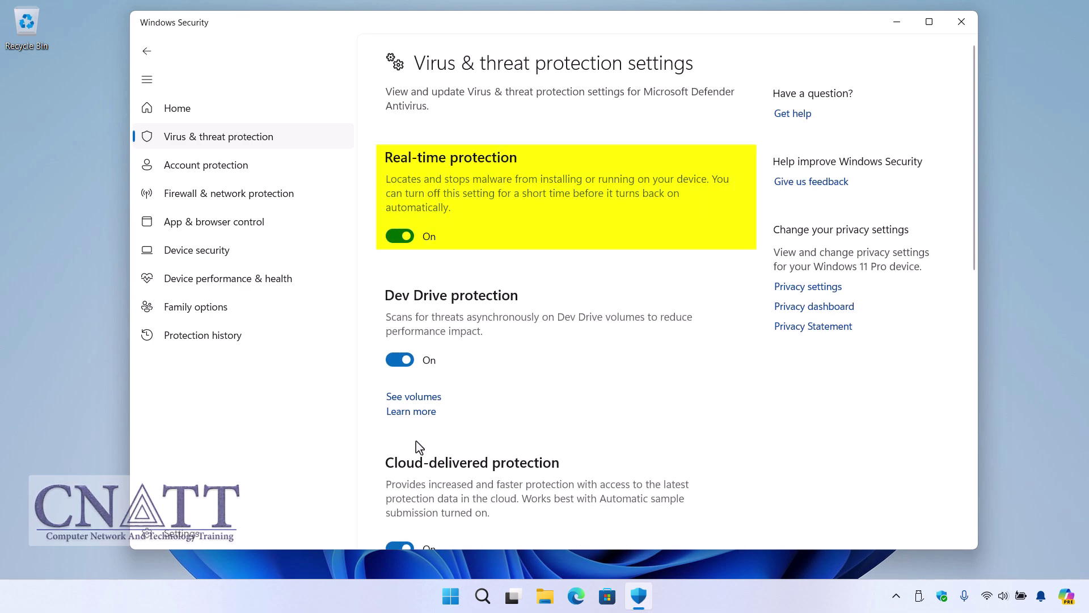